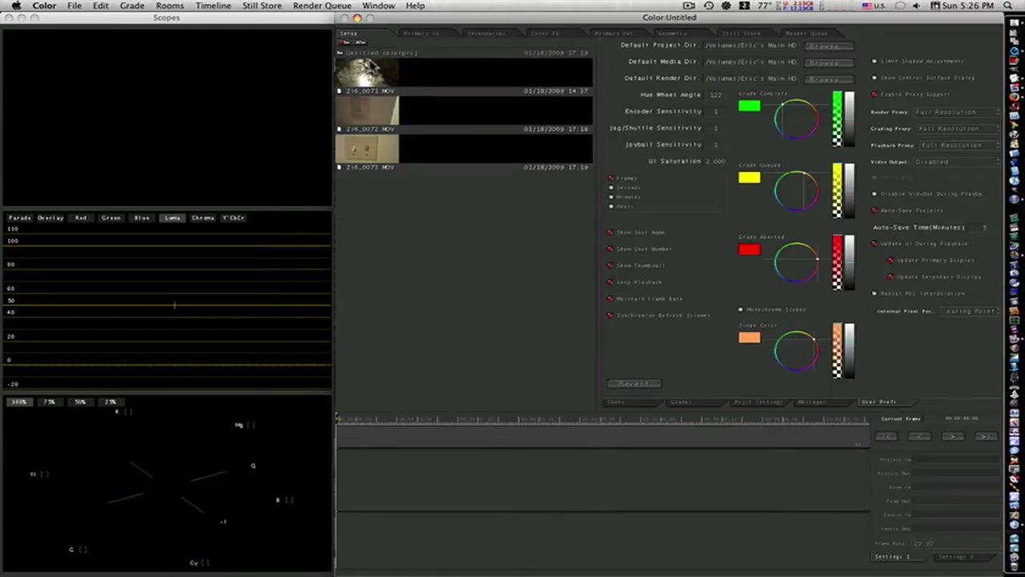
Add Z16_0072.MOV to the timeline, key its grade at the playhead, and enlarge the track area.
drag(370, 112, 429, 423)
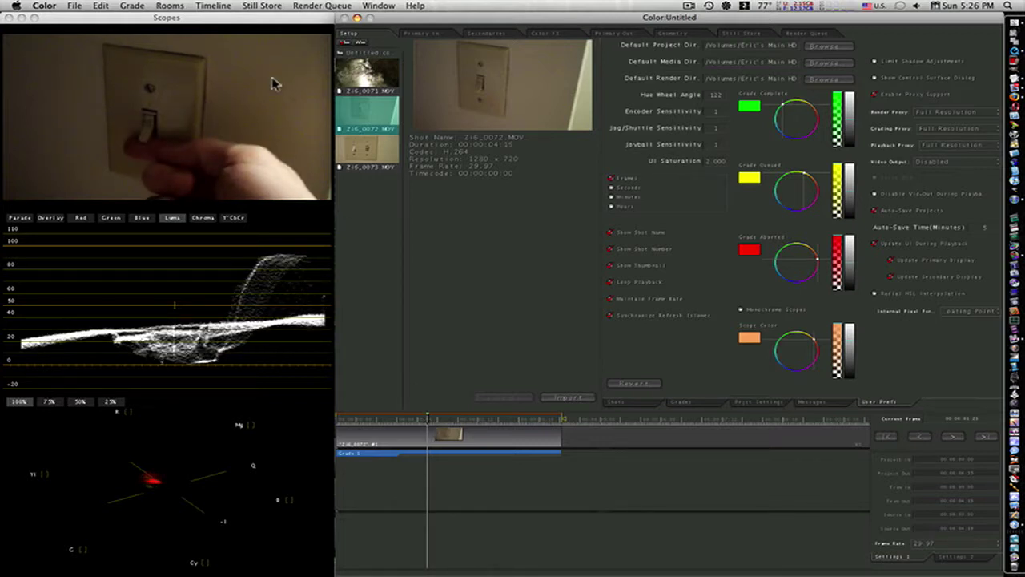
click(206, 7)
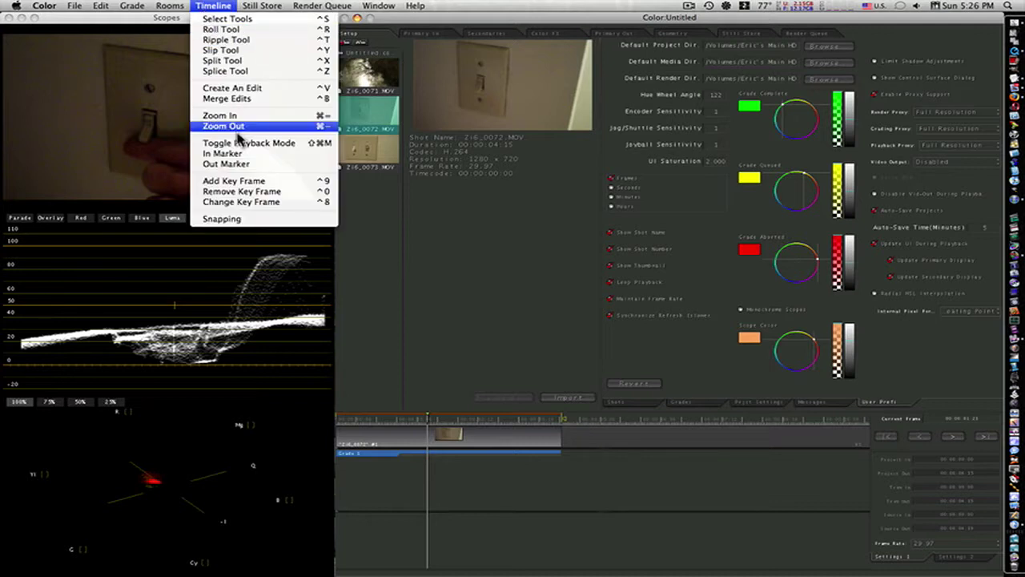
click(248, 185)
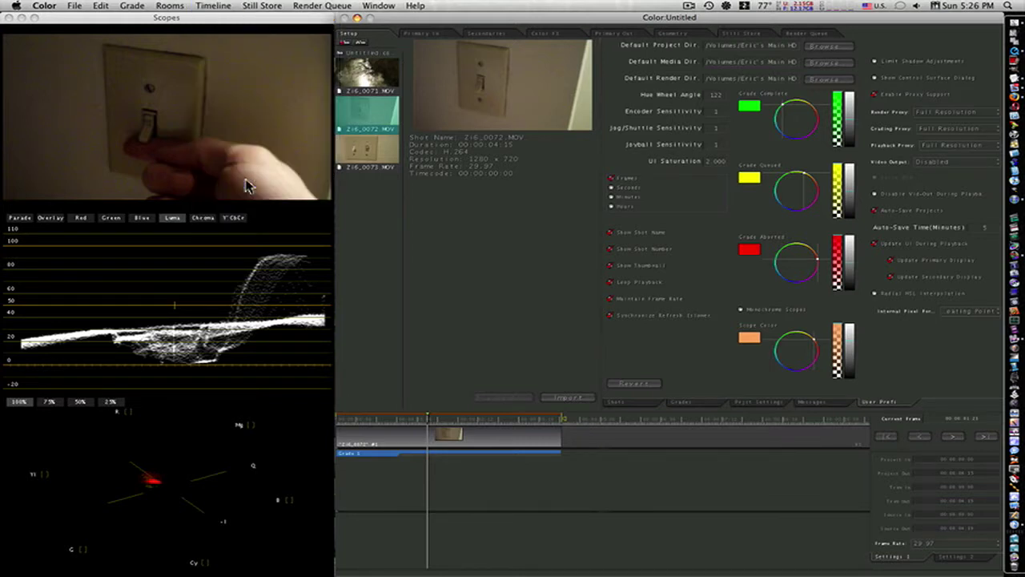
click(429, 442)
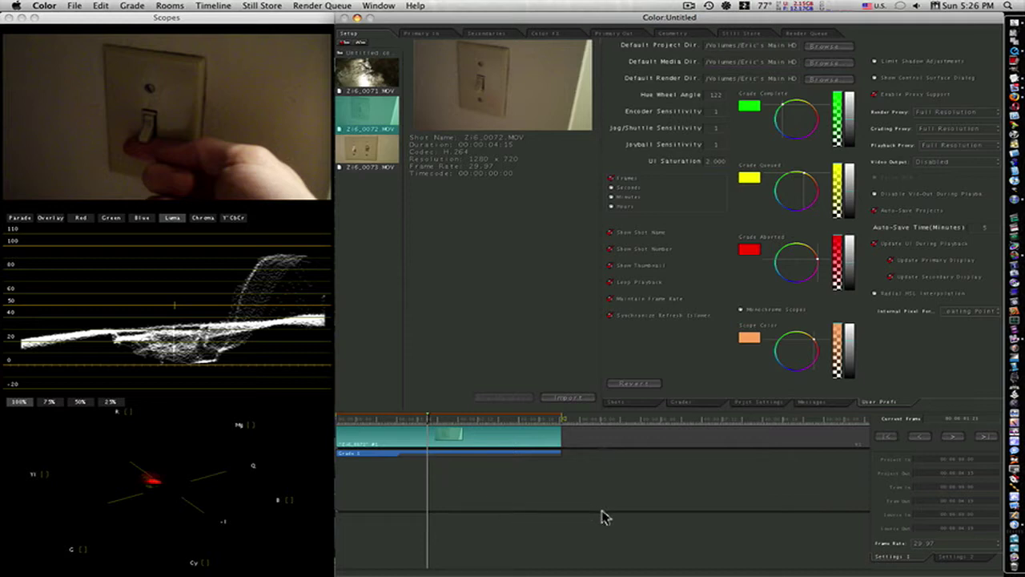
drag(604, 517, 597, 457)
In the Primary In room, add the first grade keyframe at the playhead and enlarge the keyframe track.
click(409, 34)
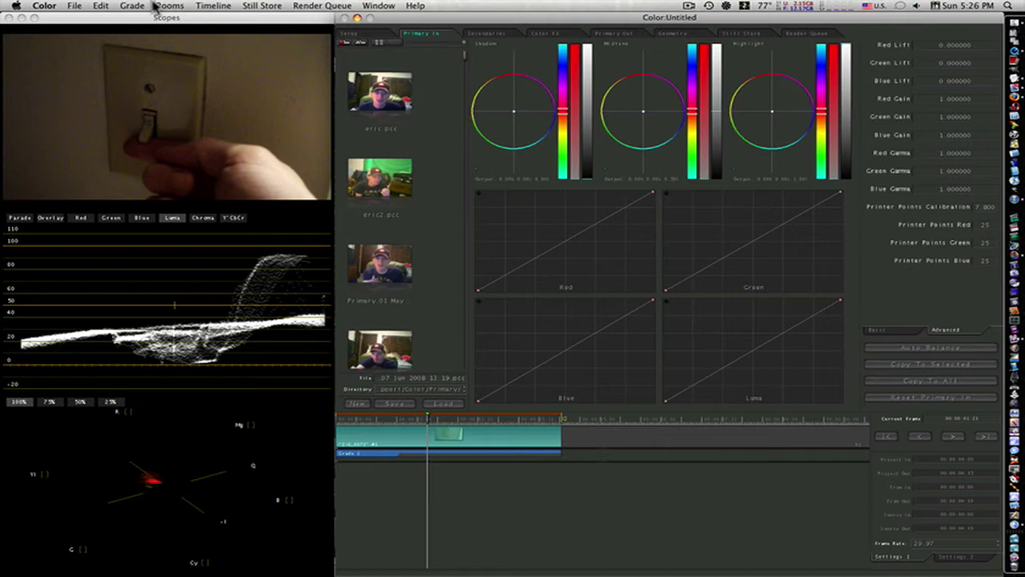
click(213, 6)
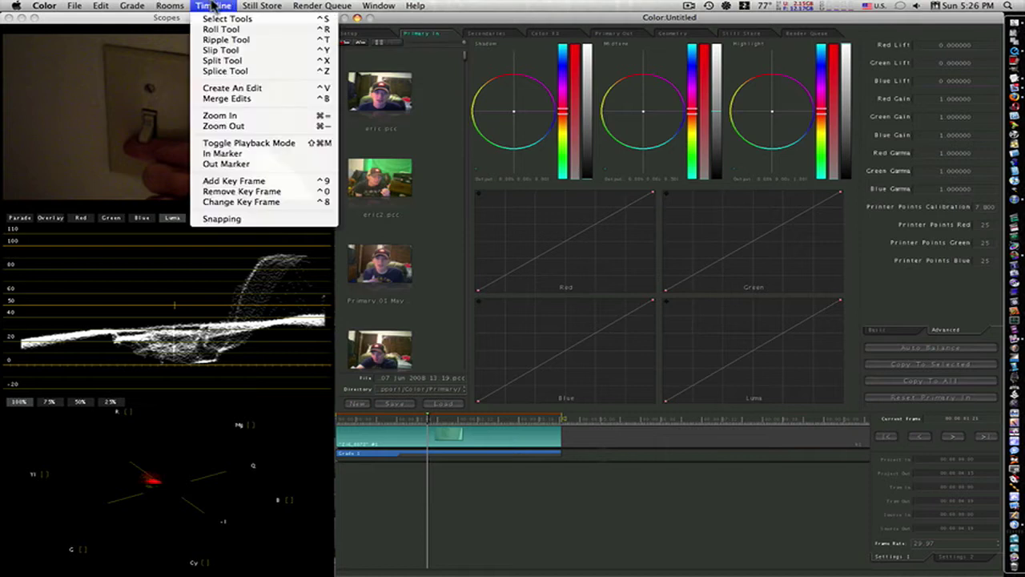
click(262, 186)
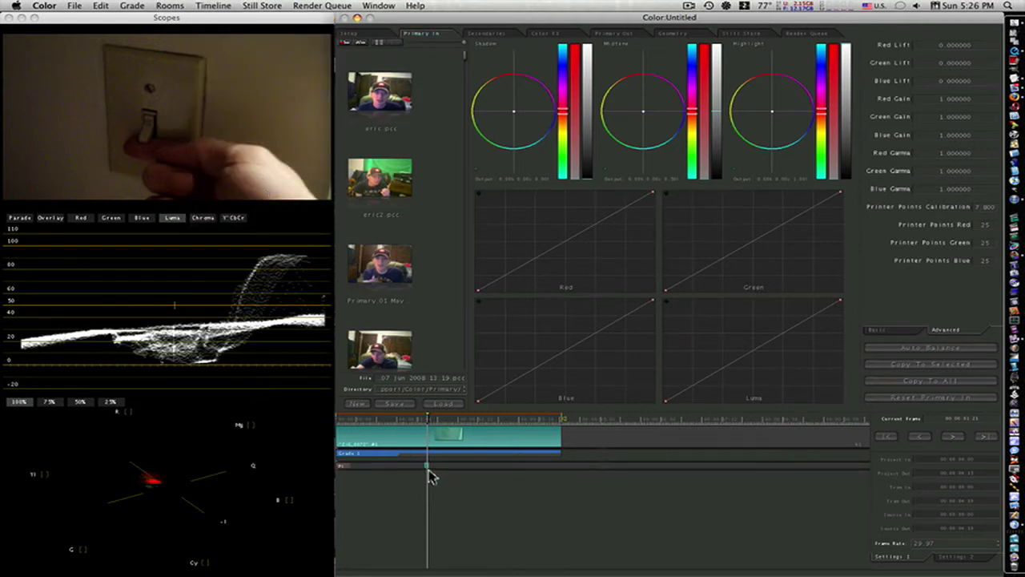
drag(598, 471, 513, 507)
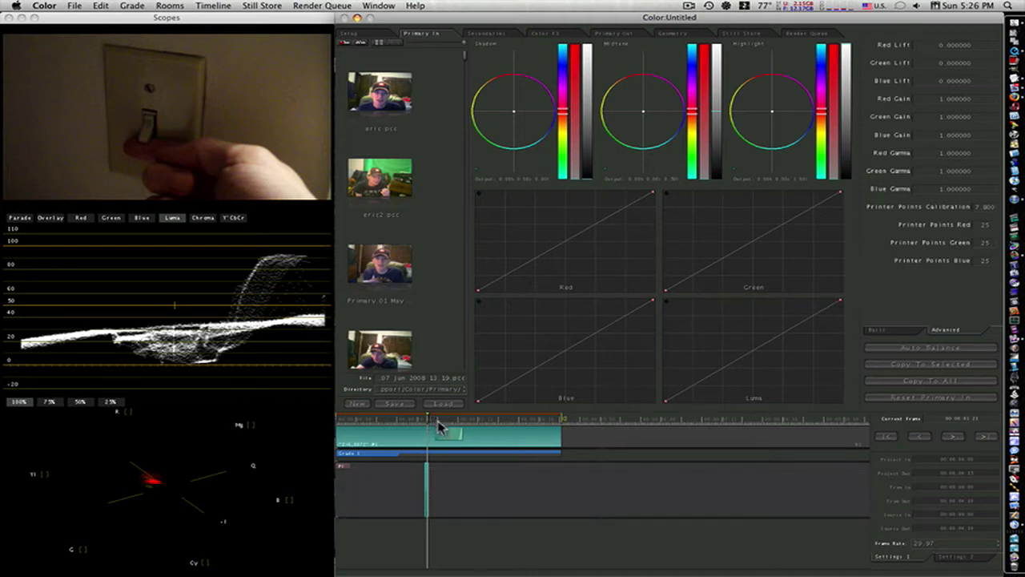
Step two frames forward to where the switch flips and add a second grade keyframe.
key(Right)
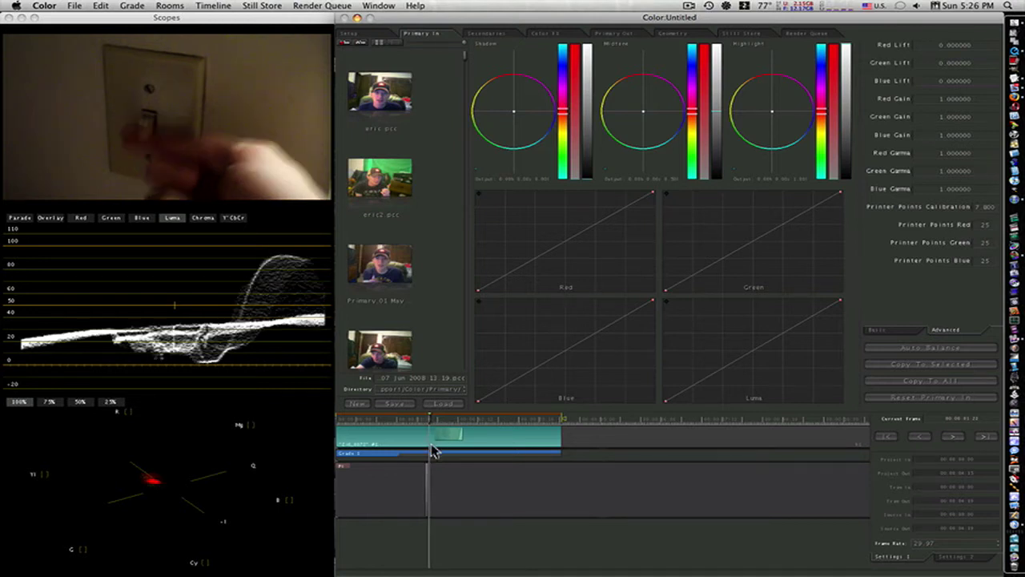
key(Right)
key(Right)
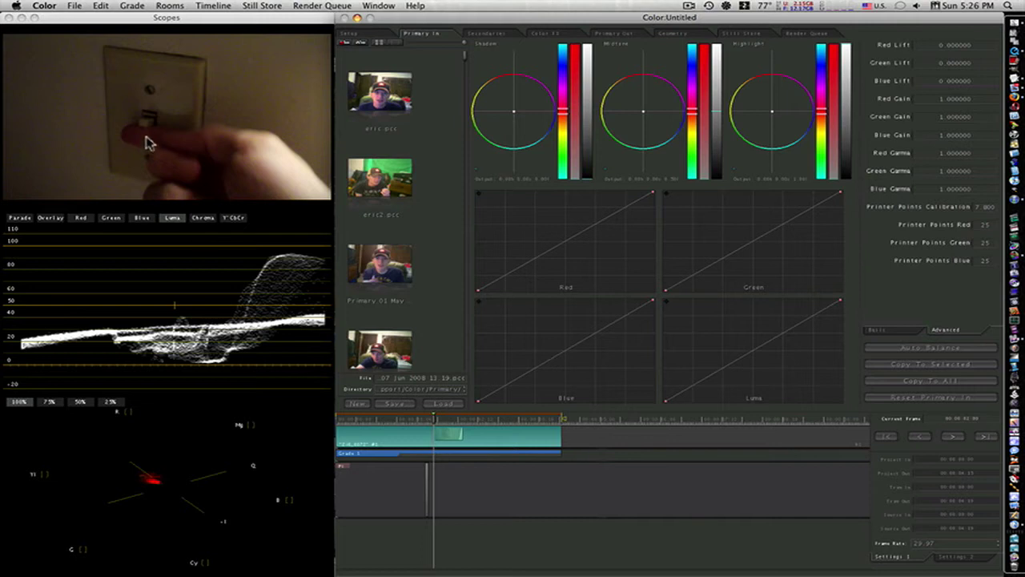
click(211, 6)
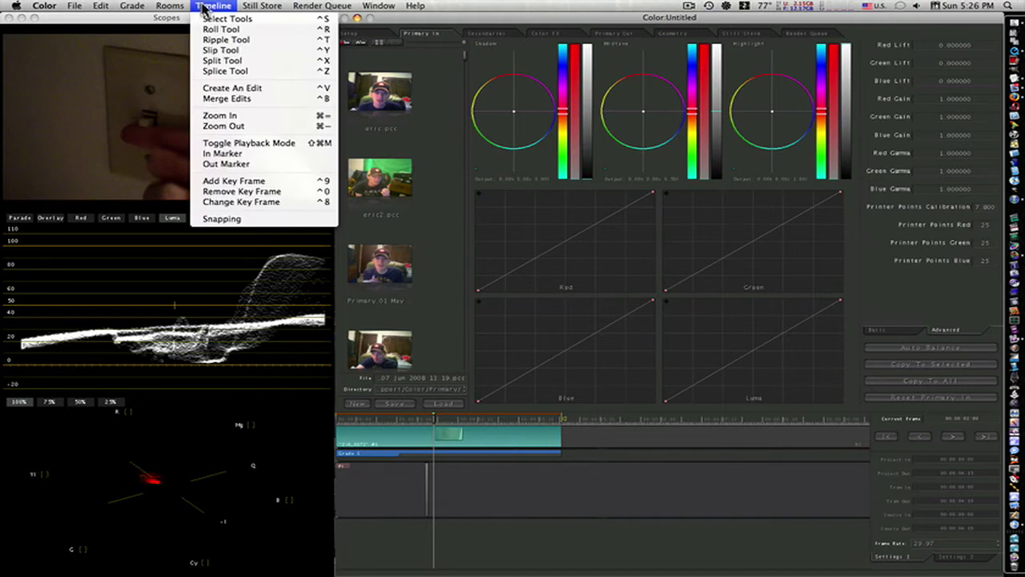
click(264, 180)
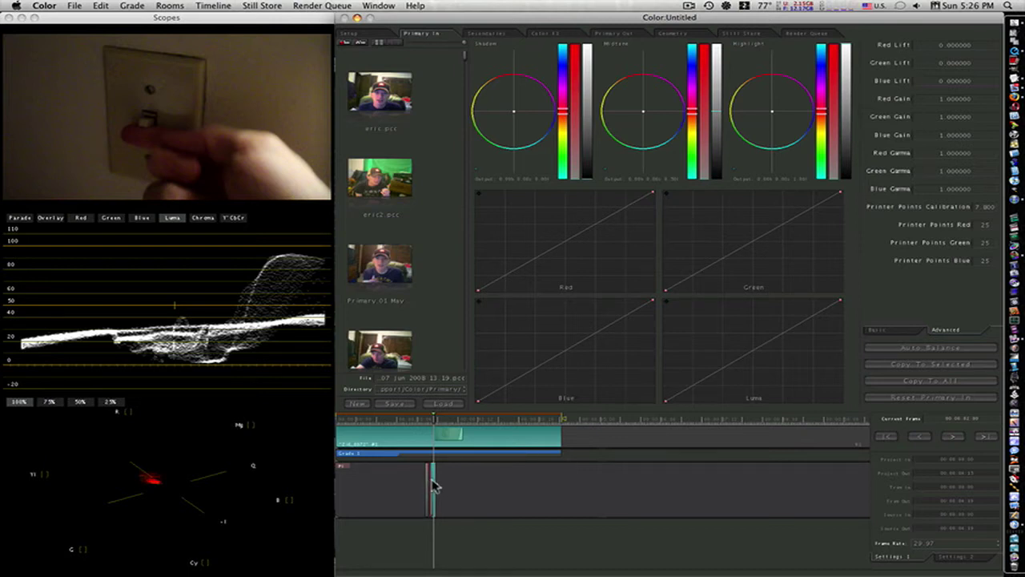
Zoom the timeline in four times, then step two frames forward to the later keyframe.
click(203, 7)
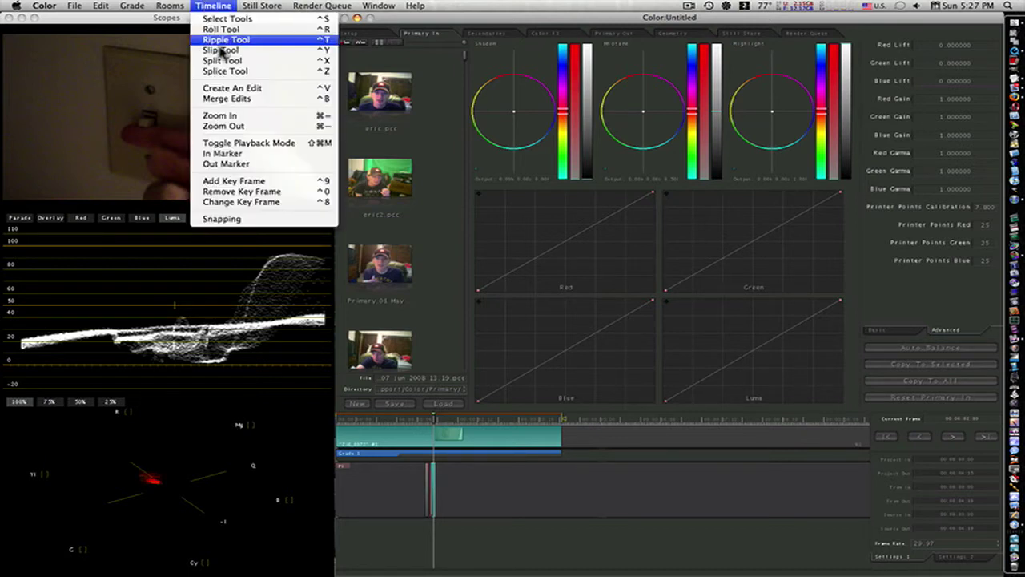
click(228, 117)
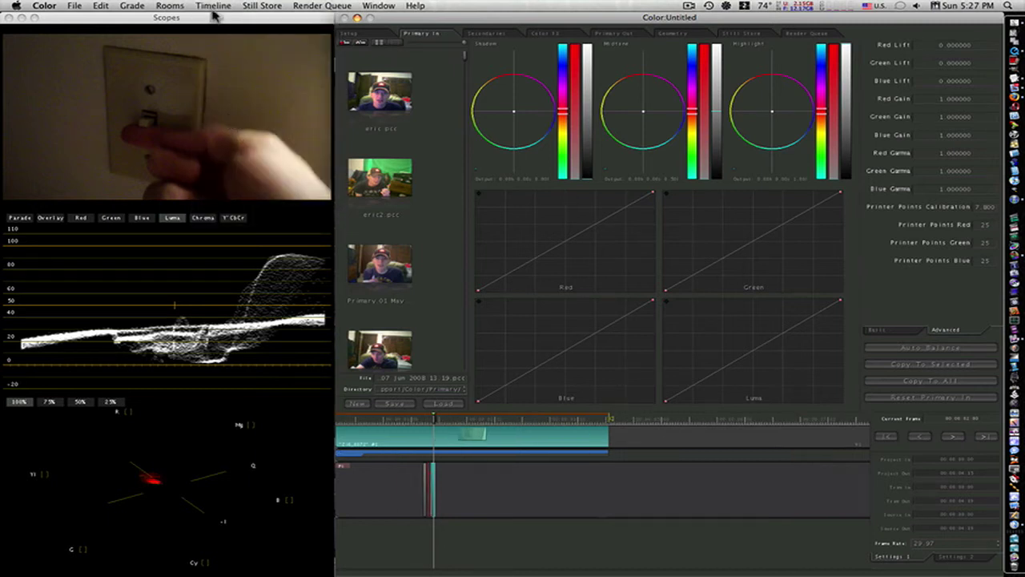
click(213, 8)
click(224, 115)
click(207, 8)
click(215, 115)
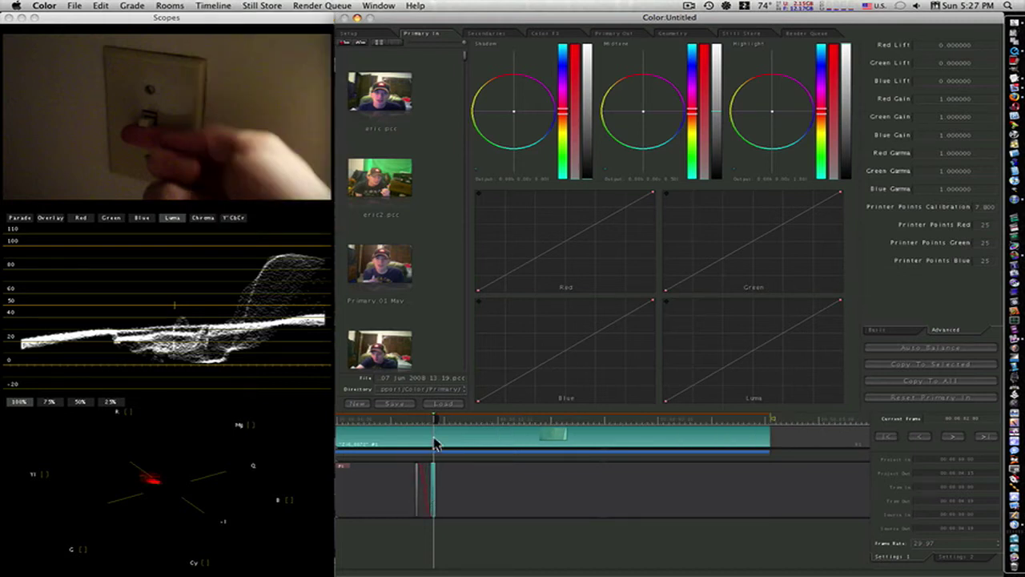
key(super+equal)
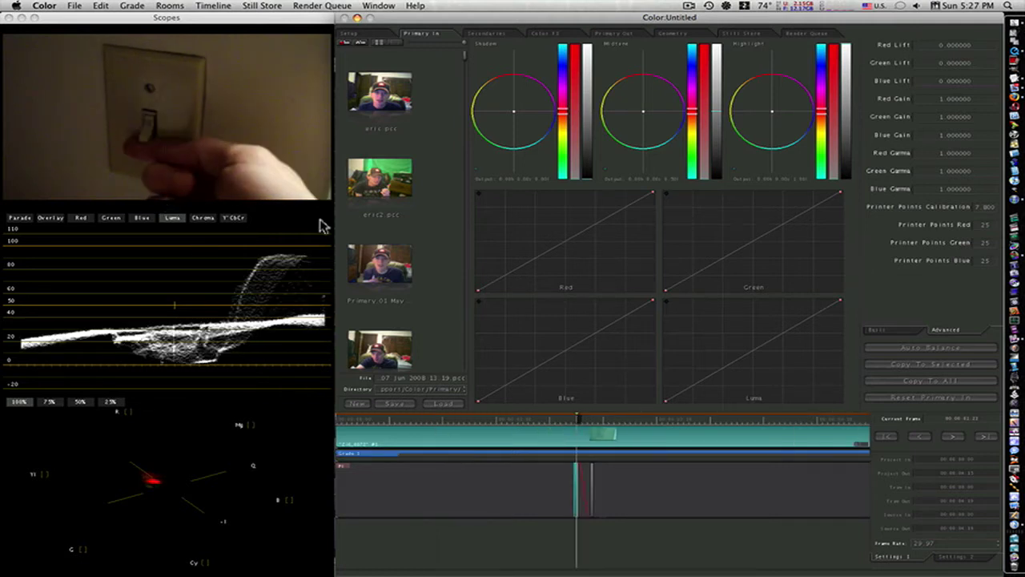
key(Right)
key(Right)
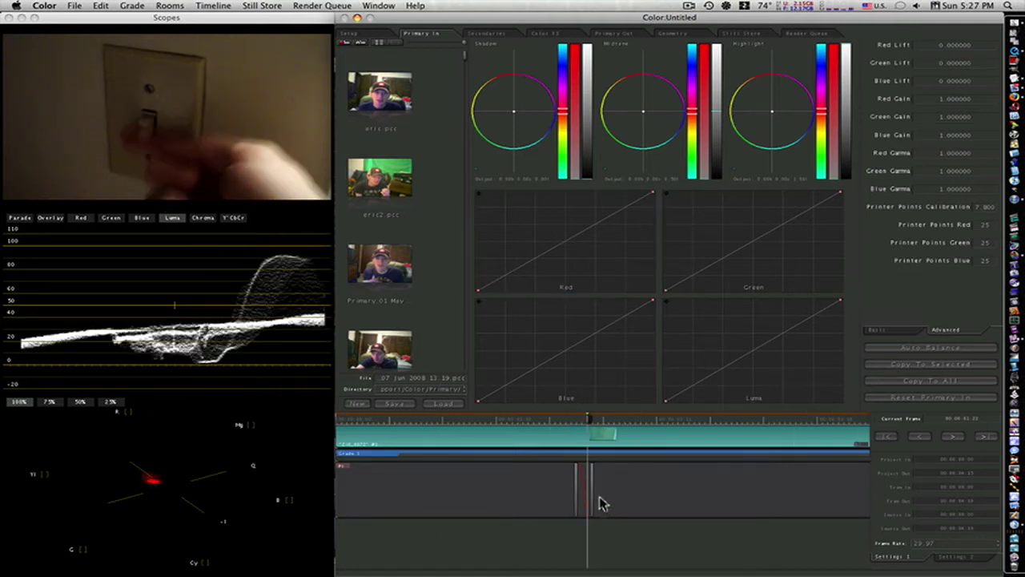
key(Right)
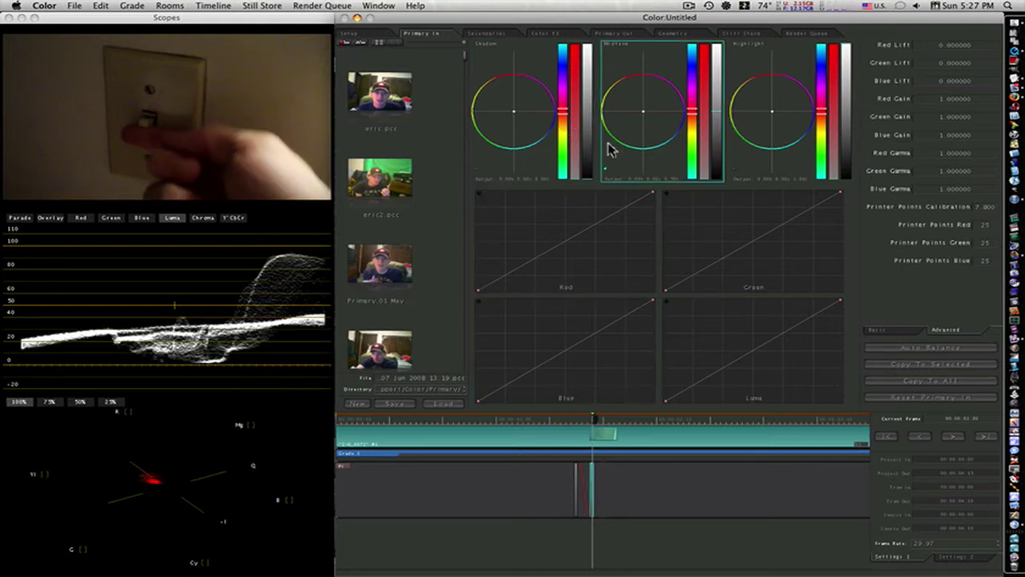
Raise the luma slider at the later keyframe to brighten the room, then return to the first keyframe.
mouse_move(588, 155)
mouse_down()
mouse_move(587, 177)
mouse_move(588, 166)
mouse_up()
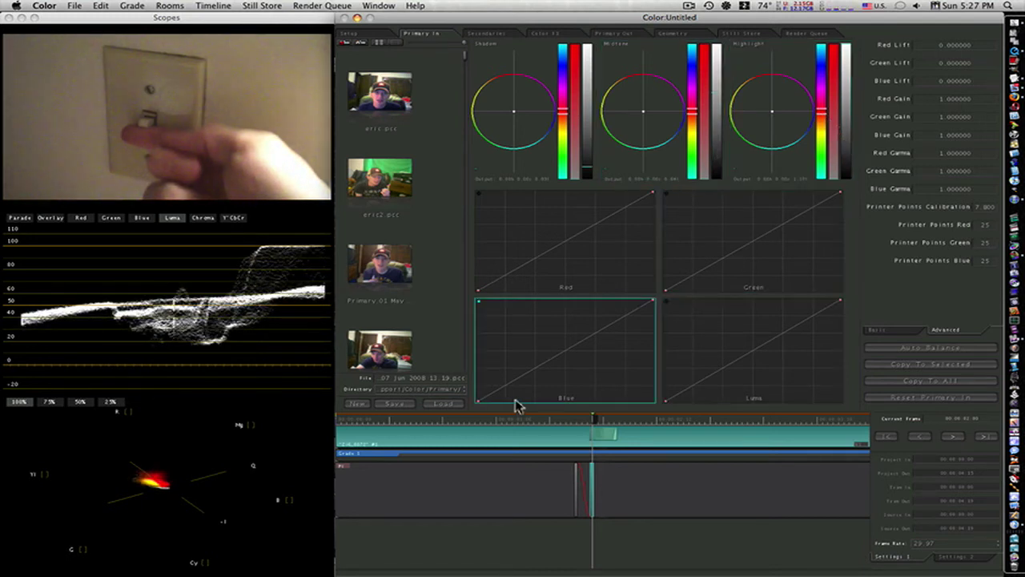
drag(593, 423, 581, 423)
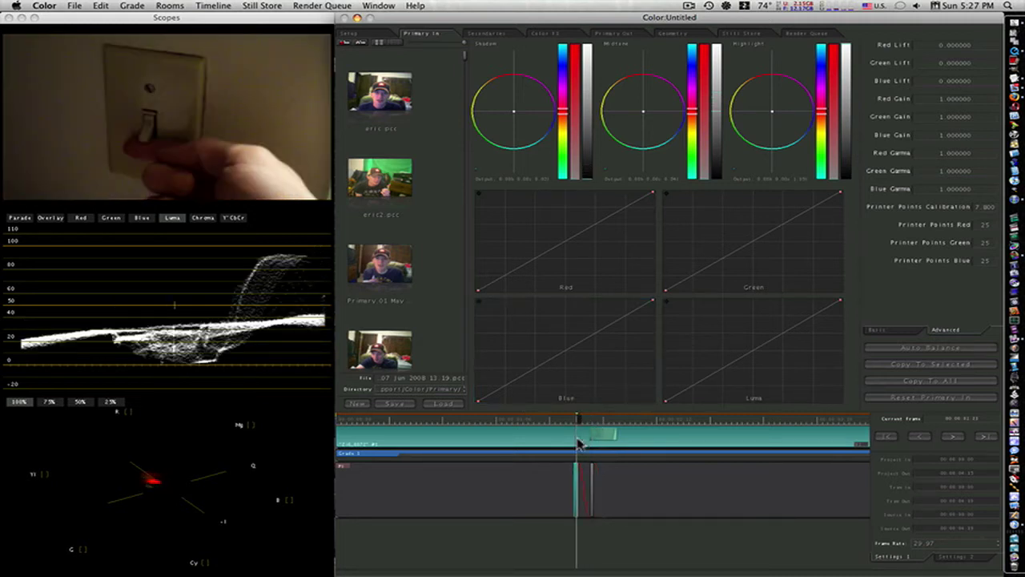
Update the first keyframe with Change Key Frame and scrub across the switch flip to review it.
click(214, 6)
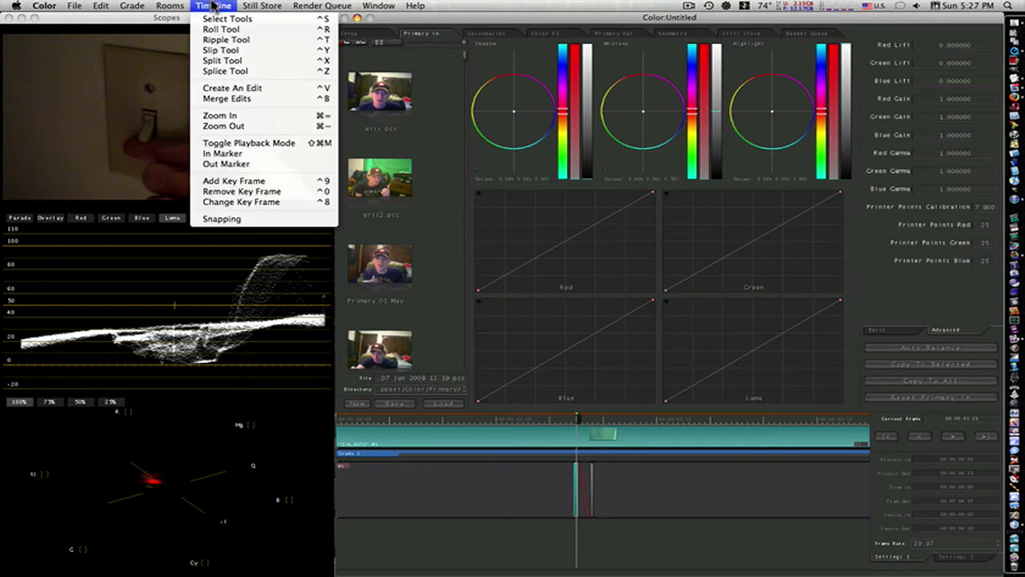
click(243, 203)
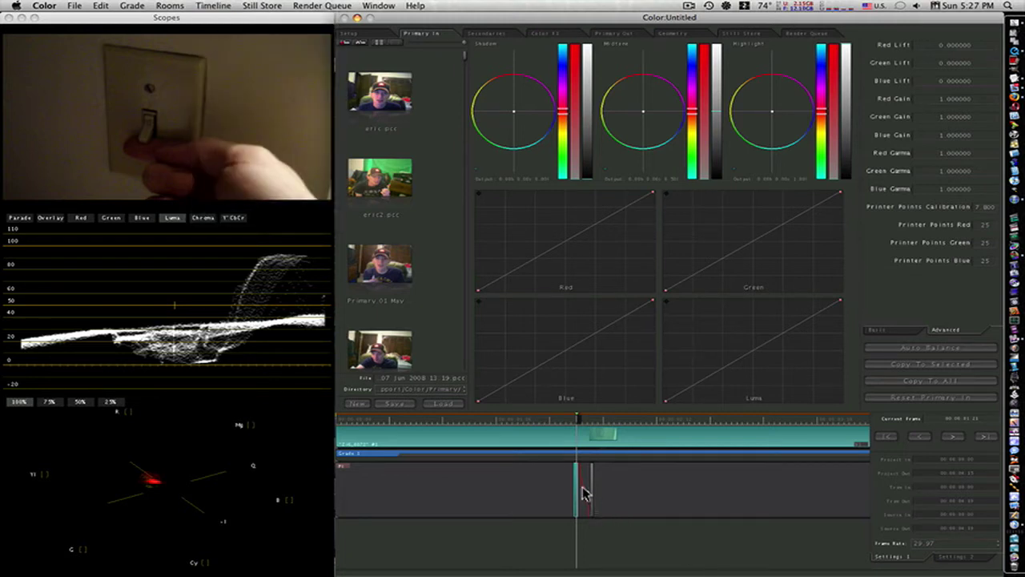
click(213, 6)
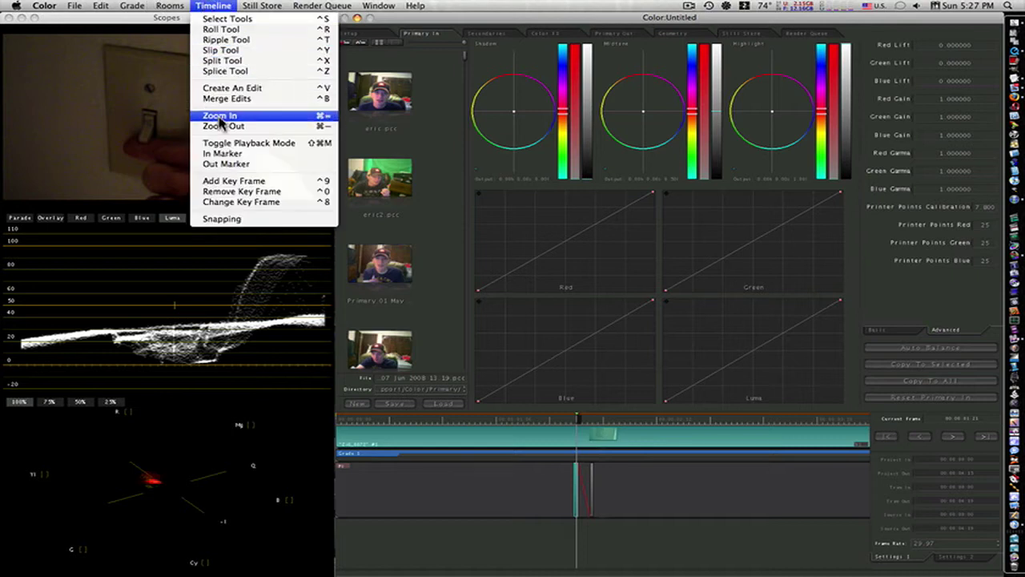
click(233, 202)
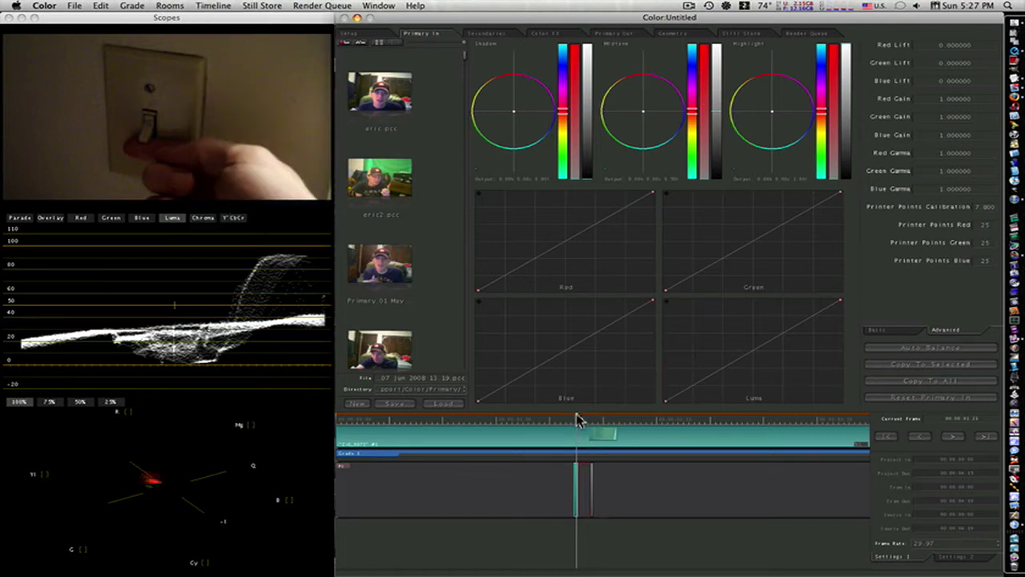
drag(578, 420, 571, 441)
Zoom the timeline out twice to show the whole clip.
click(227, 7)
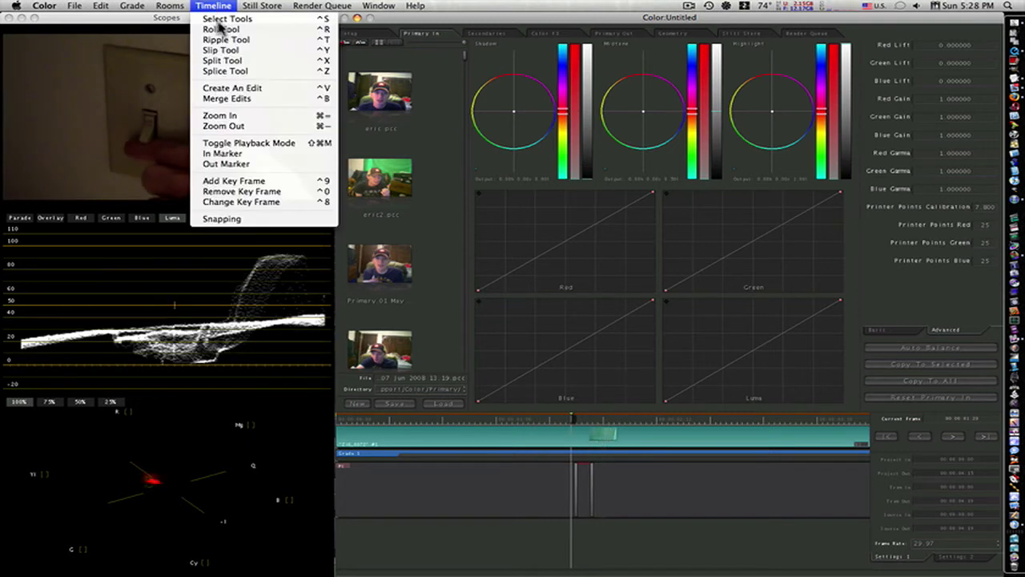
click(223, 126)
click(213, 6)
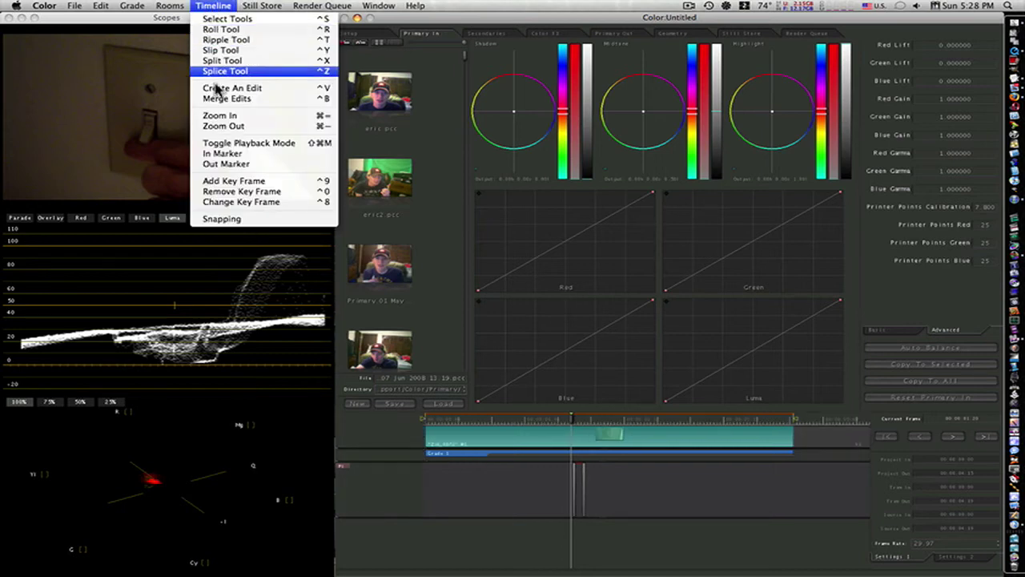
click(223, 126)
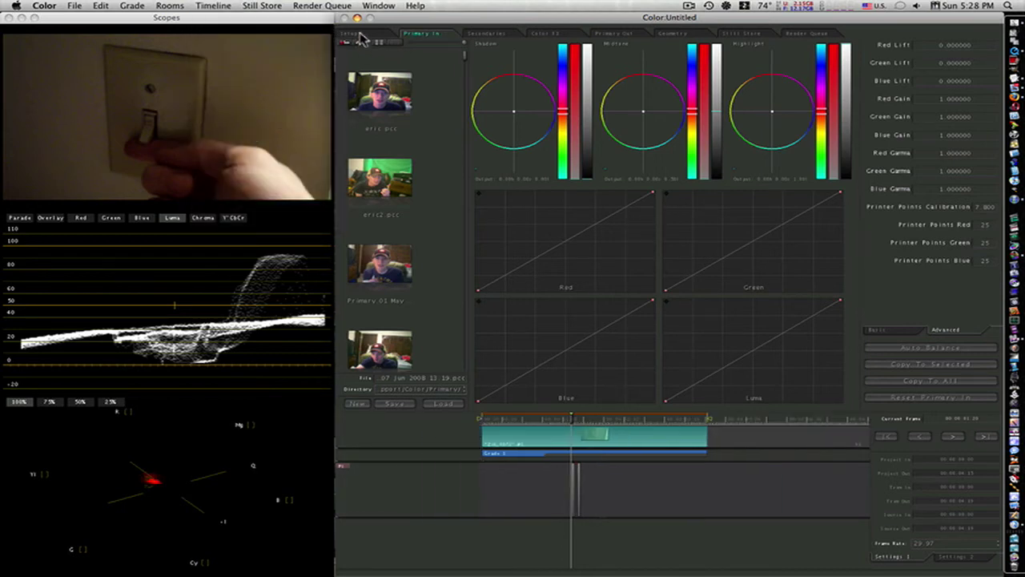
From the Setup room, add the Zi6_0073 shot to the timeline and move into it.
click(356, 34)
double_click(374, 155)
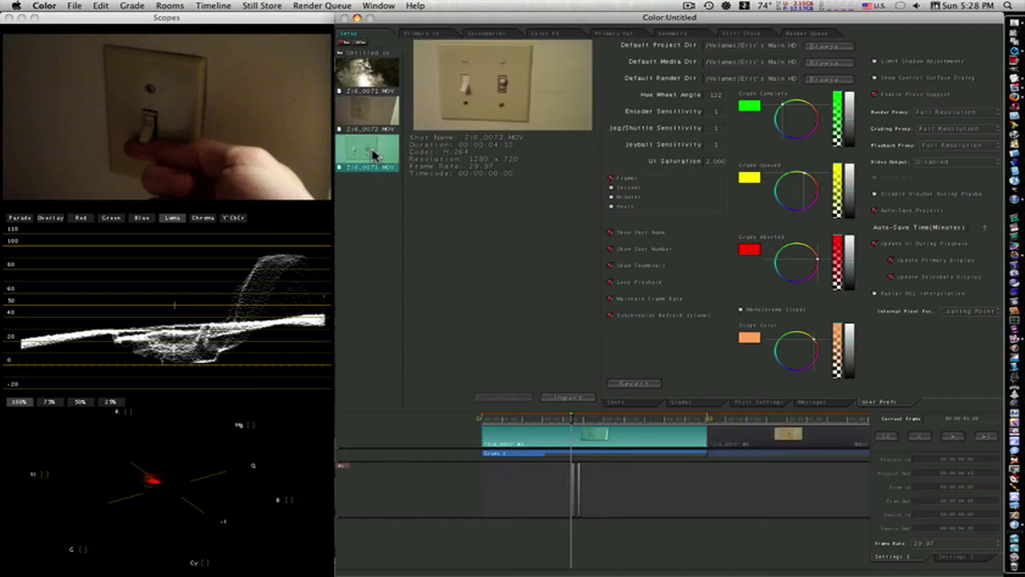
drag(753, 428, 649, 424)
Select the Z16_0073 clip and add a grade keyframe at the playhead with Primary In showing.
click(639, 443)
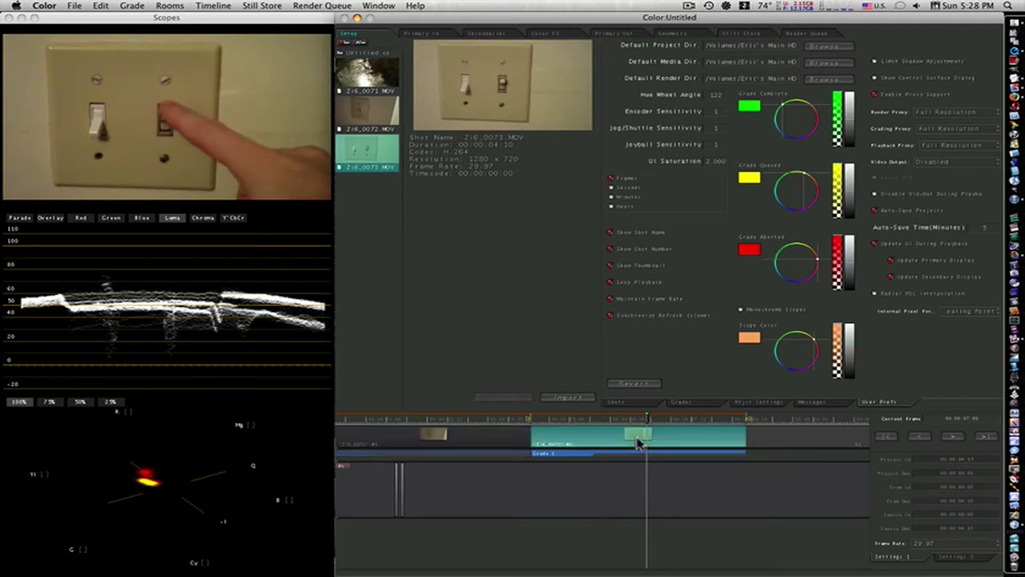
click(223, 7)
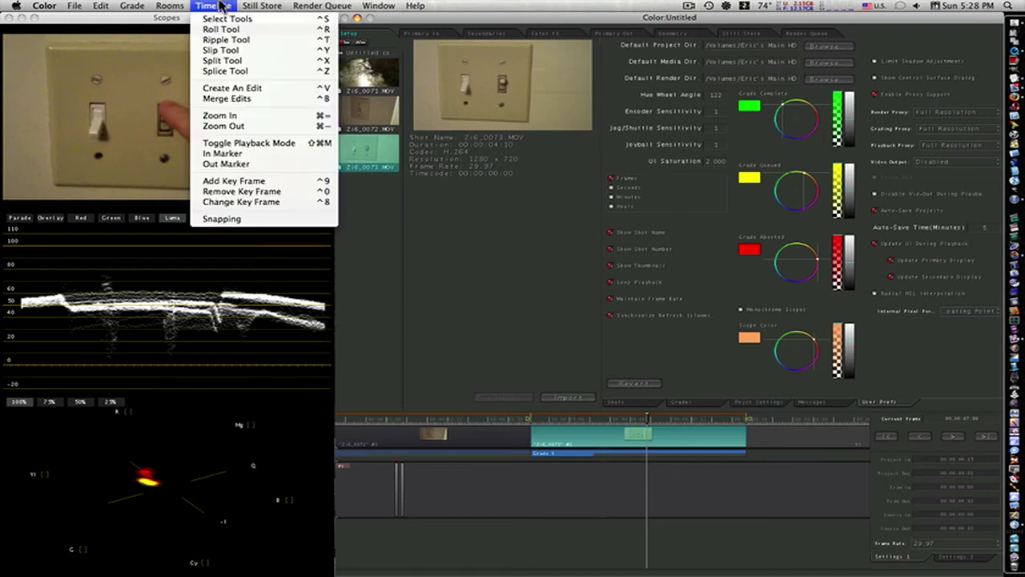
click(223, 182)
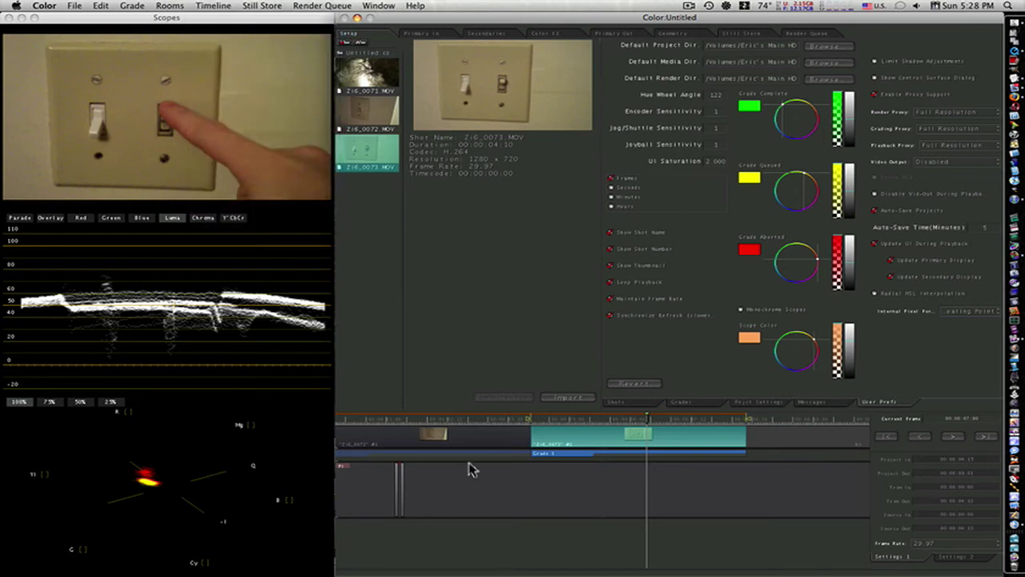
click(433, 35)
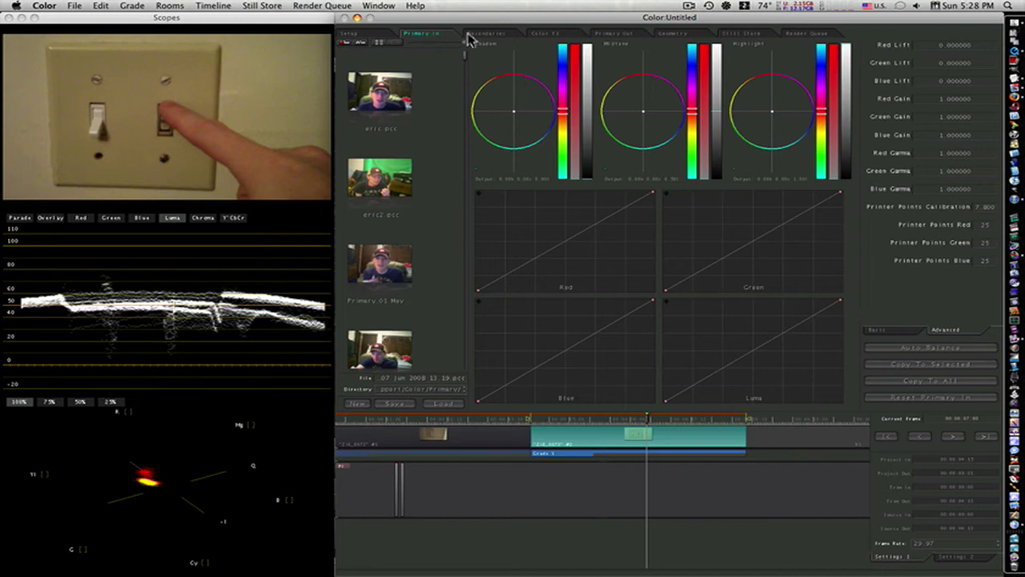
click(350, 33)
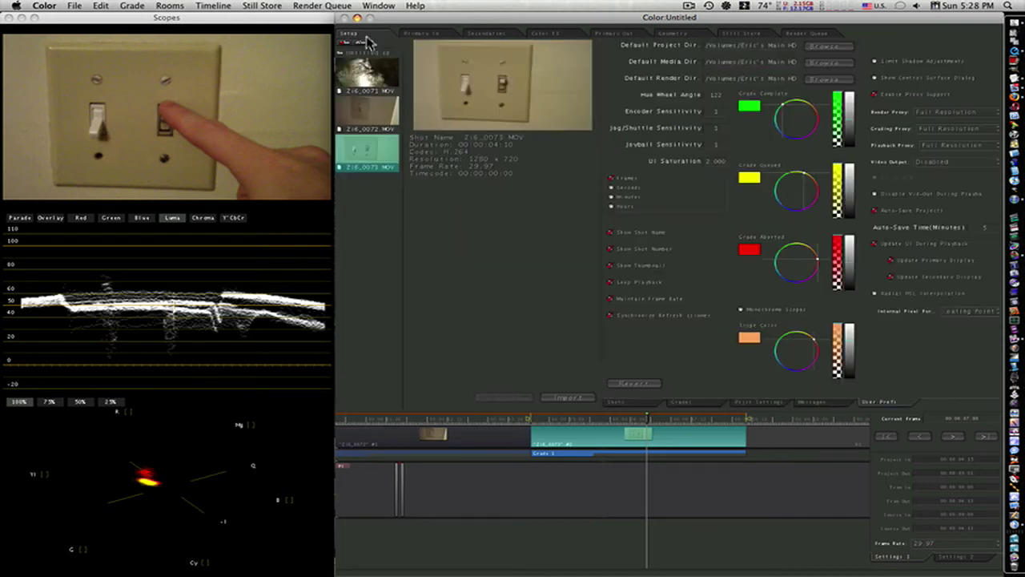
click(414, 40)
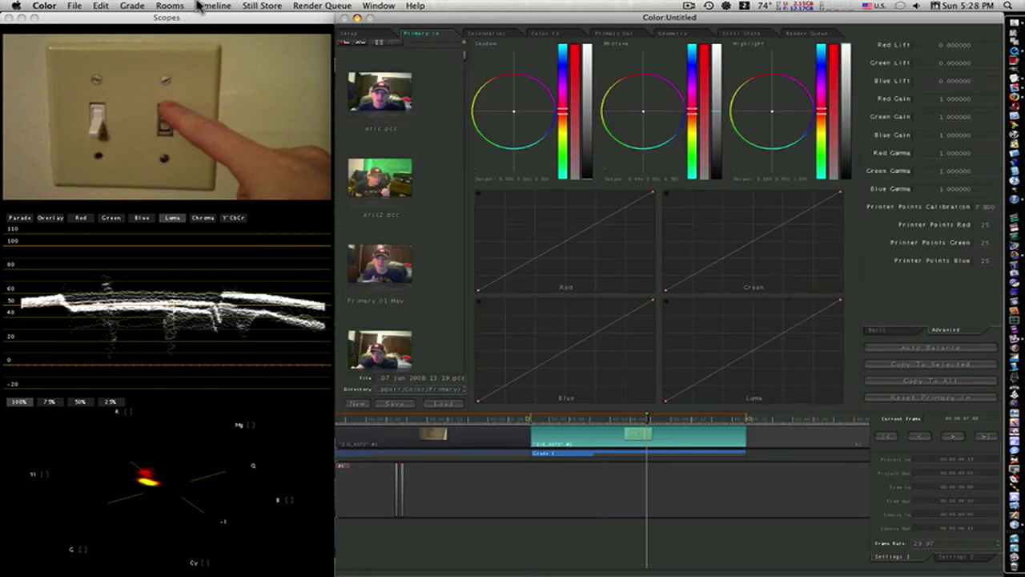
click(213, 6)
click(240, 181)
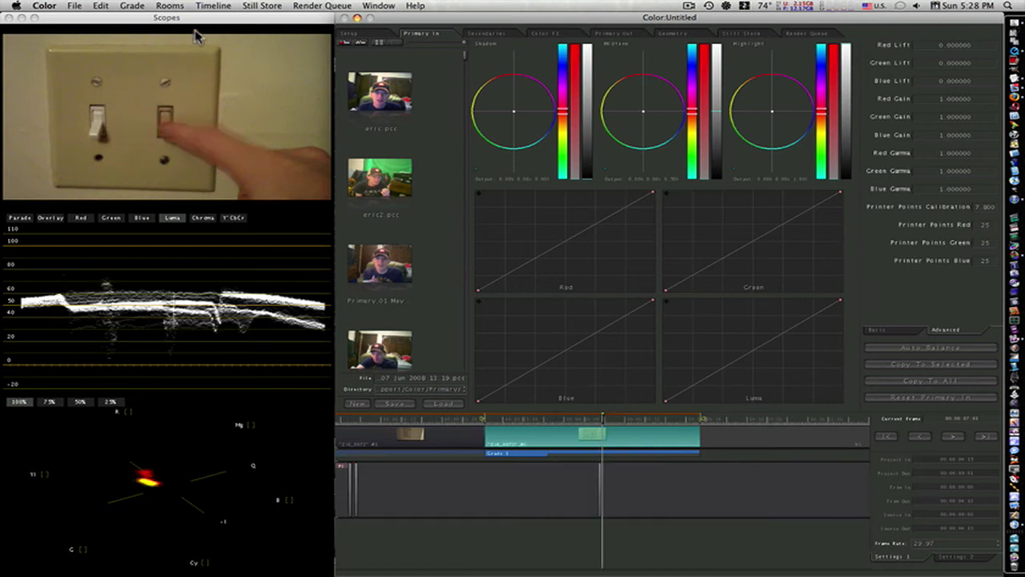
Add a second keyframe on Z16_0073 and lower the shadow, midtone and highlight levels so the room looks dim.
click(212, 6)
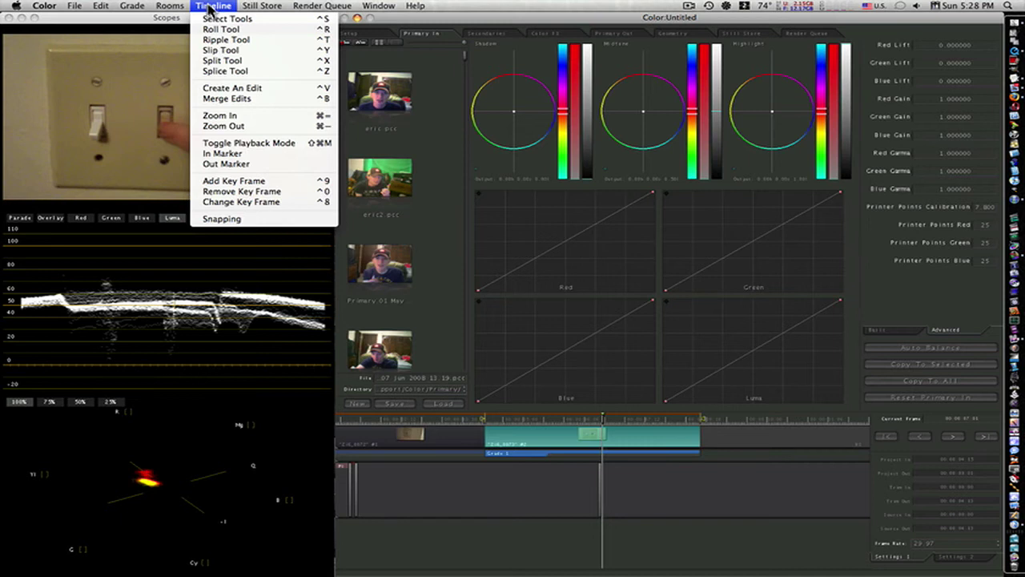
click(249, 181)
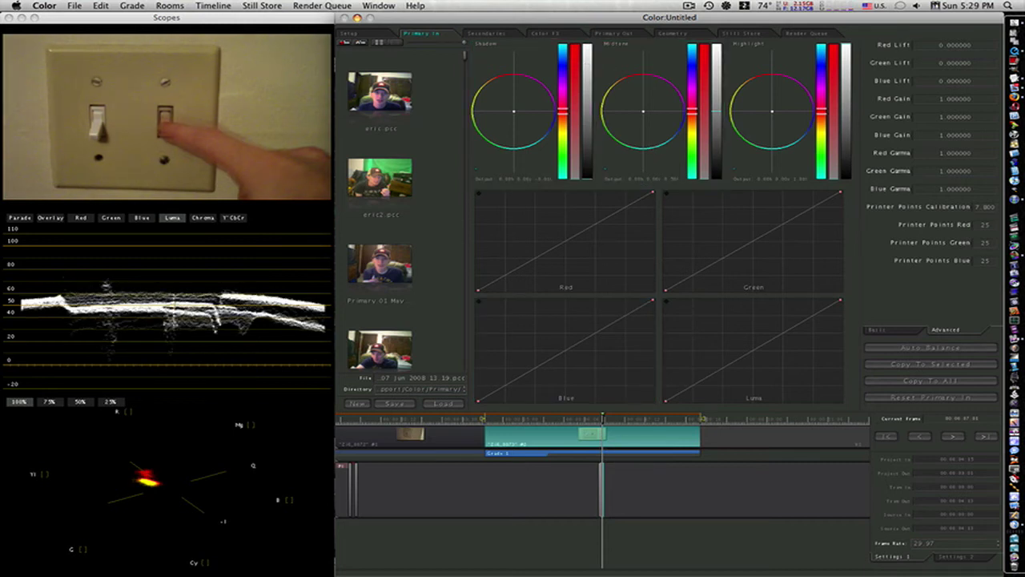
drag(513, 96, 513, 136)
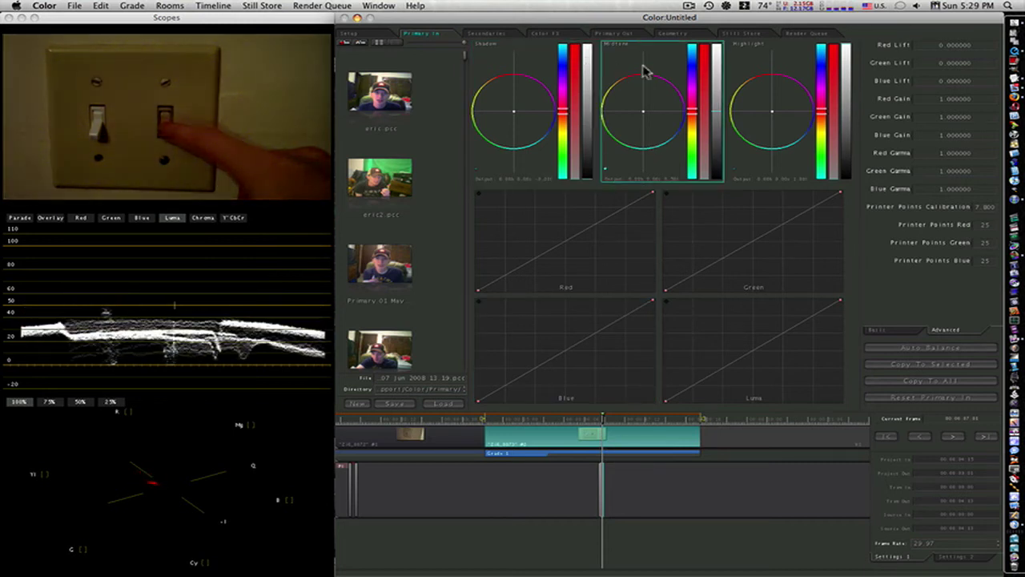
mouse_move(718, 62)
mouse_down()
mouse_move(718, 80)
mouse_move(718, 62)
mouse_up()
mouse_move(847, 58)
mouse_down()
mouse_move(848, 44)
mouse_move(847, 60)
mouse_up()
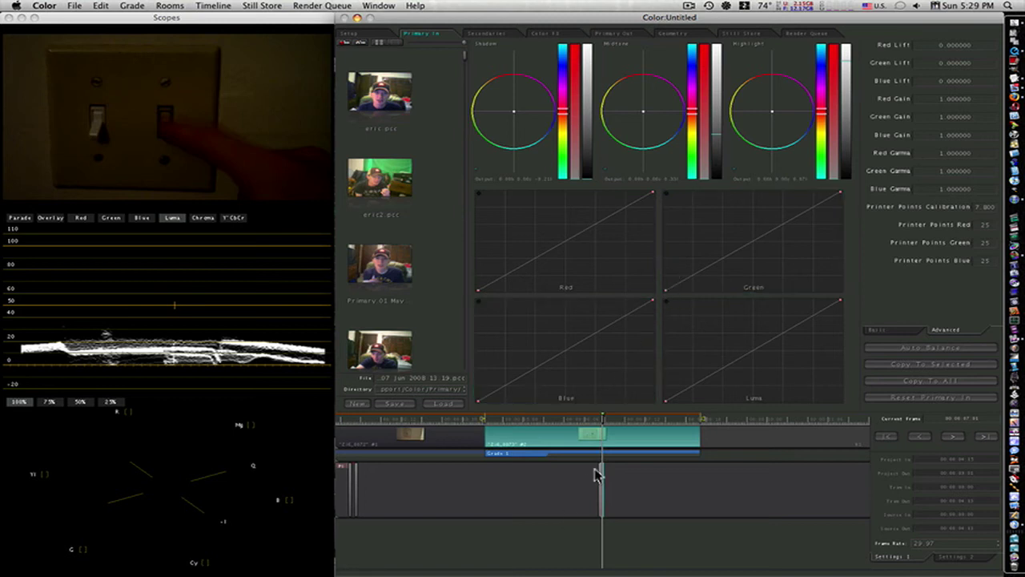
Move to the earlier frame of Z16_0073 and update its keyframe with the fully lit default grade.
click(608, 422)
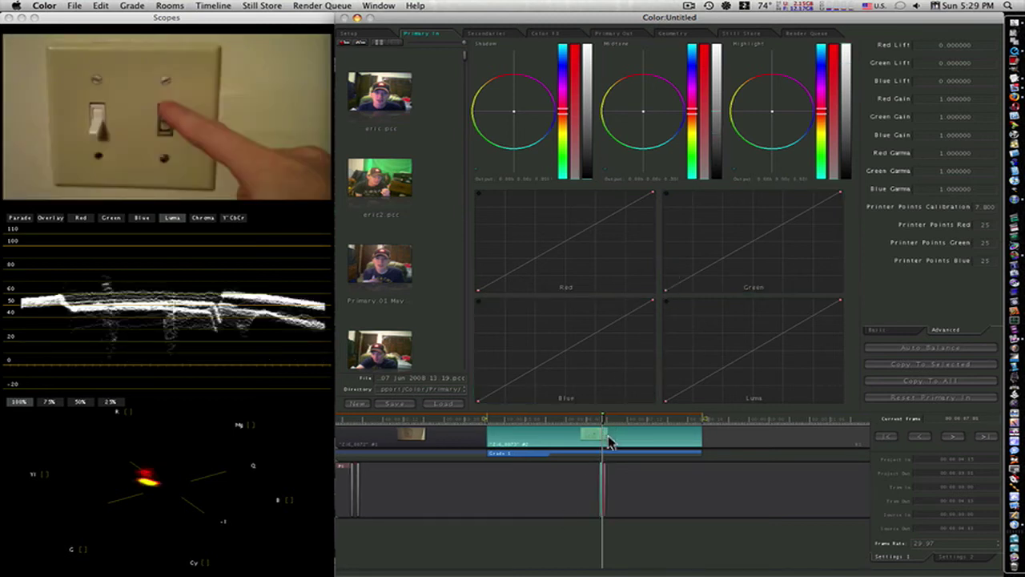
click(226, 7)
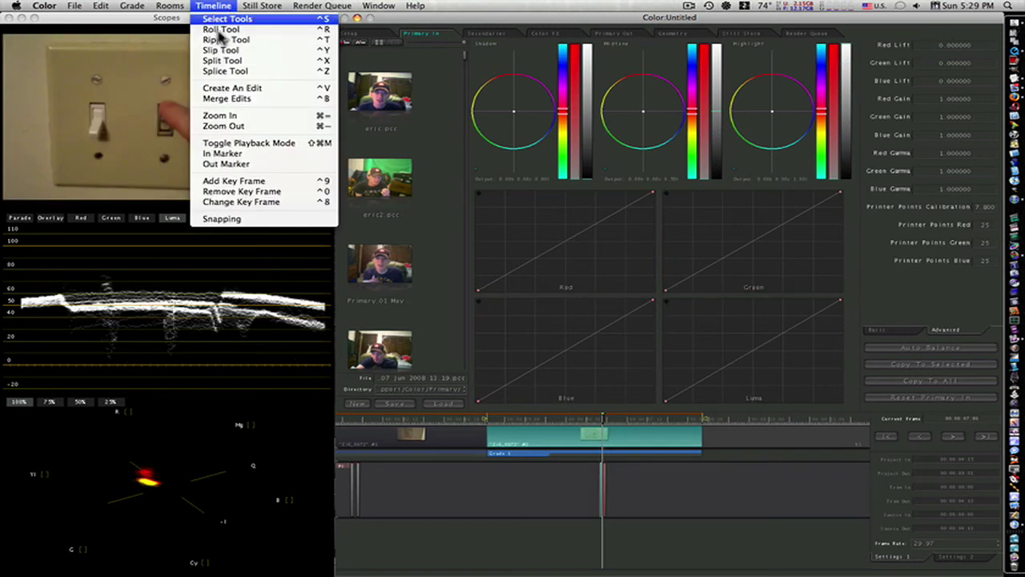
click(234, 204)
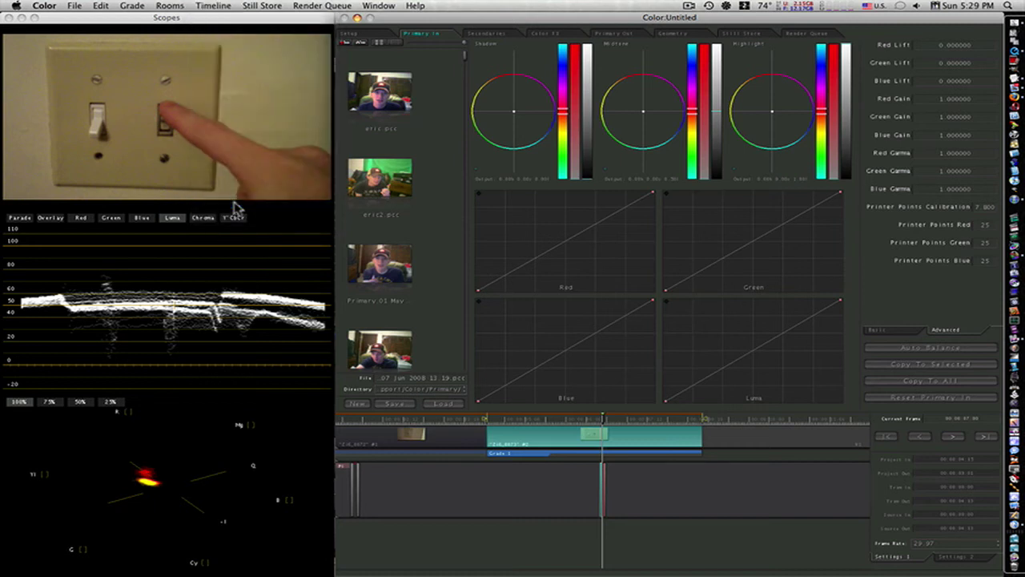
click(224, 6)
click(229, 204)
drag(605, 420, 602, 420)
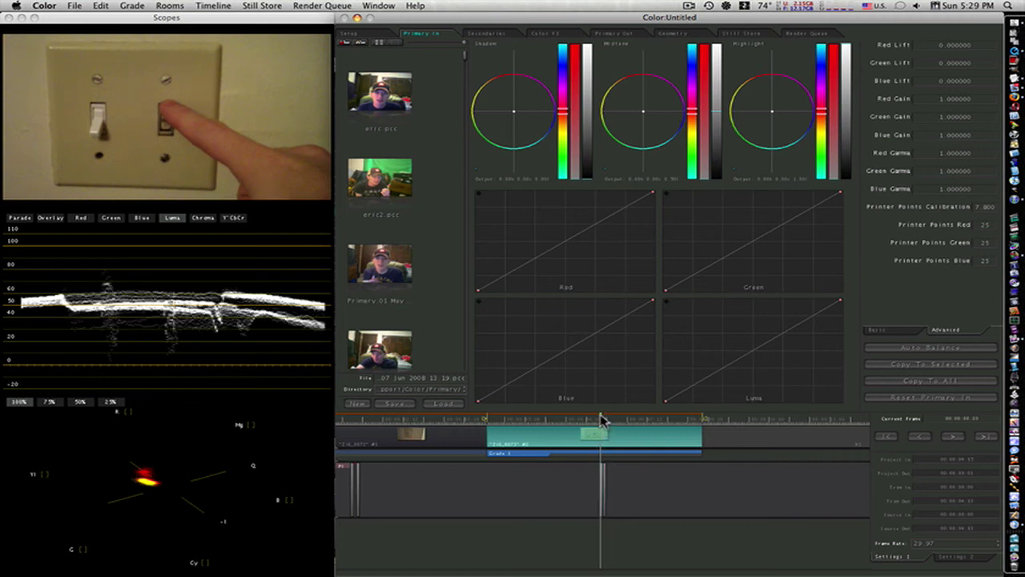
mouse_move(602, 420)
mouse_down()
mouse_move(591, 420)
mouse_move(615, 420)
mouse_move(343, 431)
mouse_move(597, 451)
mouse_move(603, 426)
mouse_move(618, 427)
mouse_move(592, 427)
mouse_up()
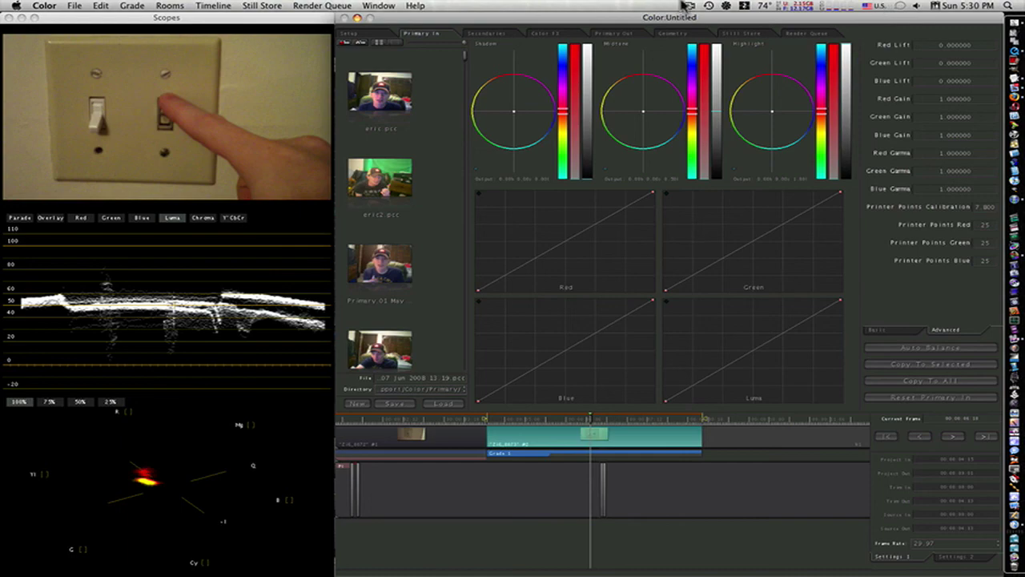